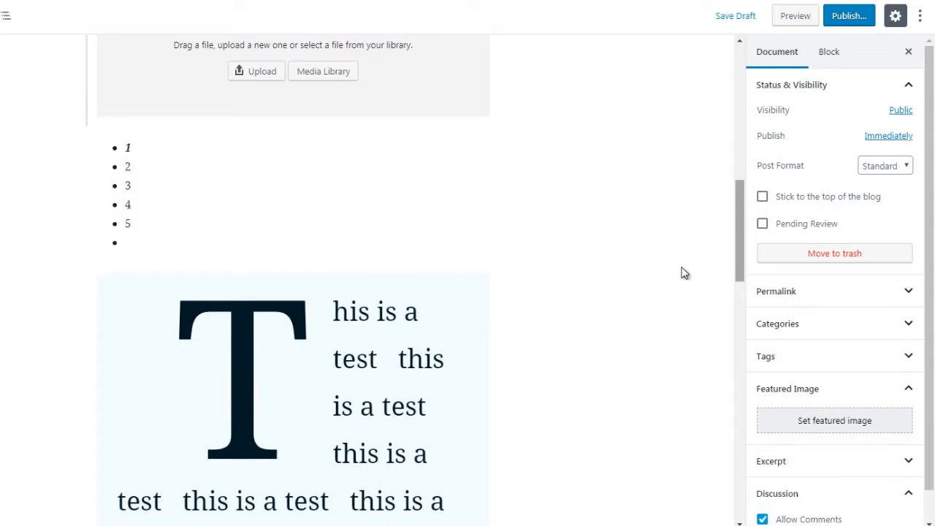
# Insert an empty Code block between the bulleted list and the drop-cap paragraph.
pyautogui.moveTo(310, 258)
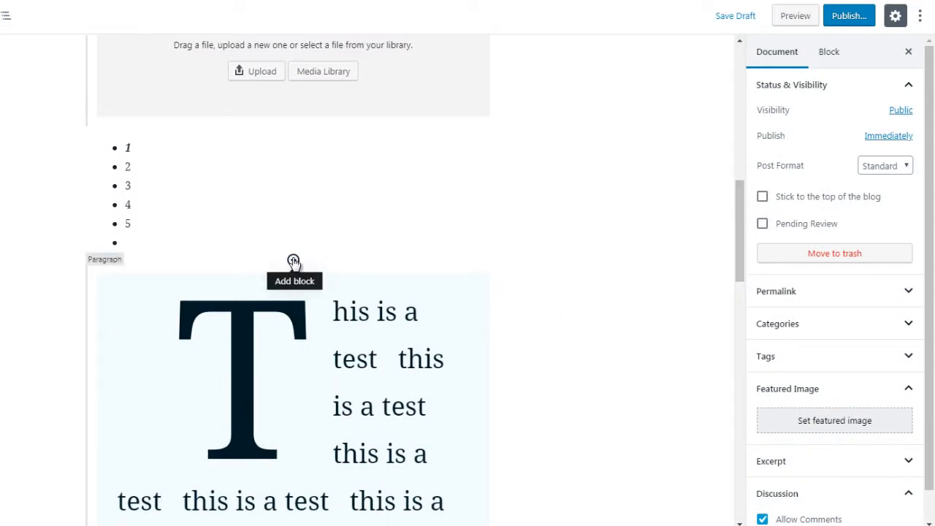
pyautogui.click(293, 262)
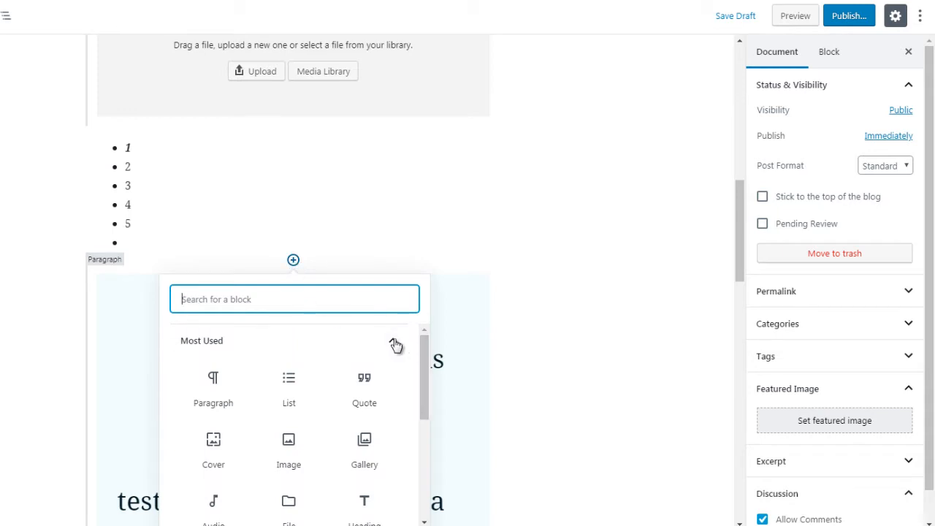
pyautogui.click(396, 345)
pyautogui.moveTo(423, 349); pyautogui.dragTo(423, 375)
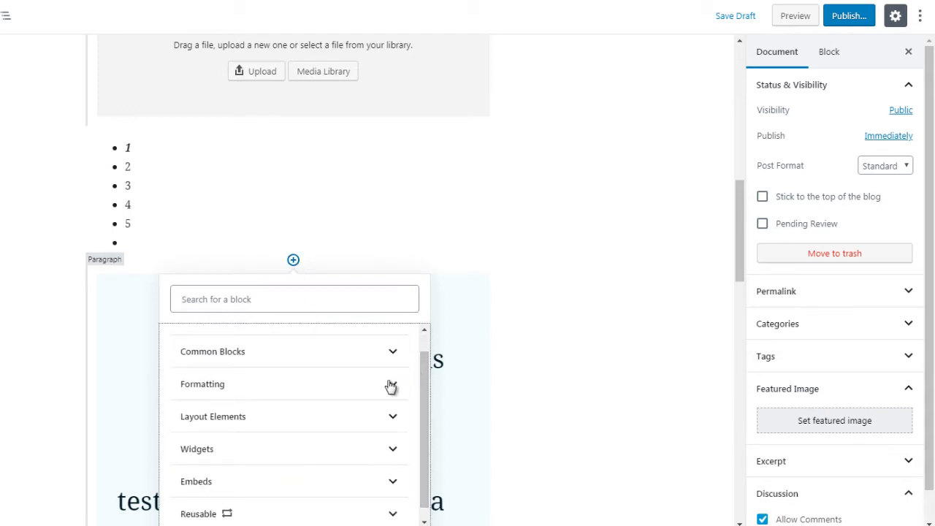
pyautogui.click(380, 391)
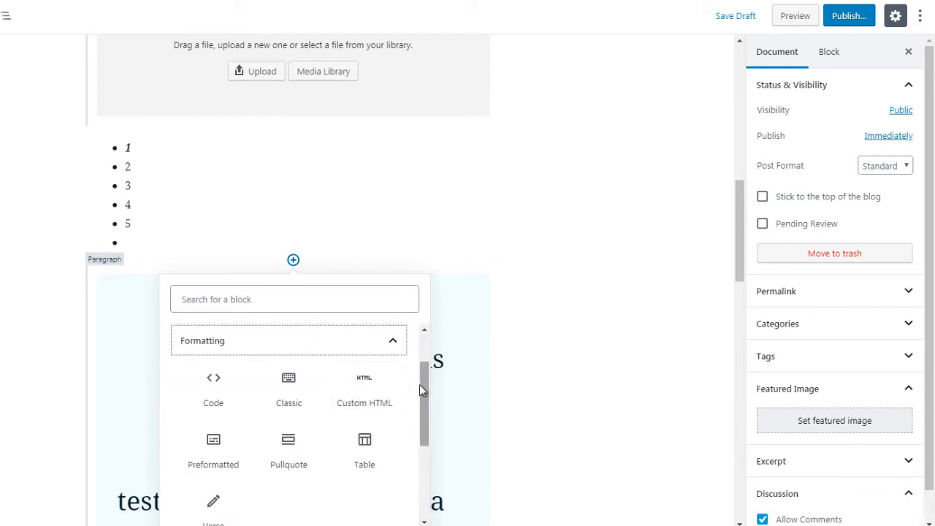
pyautogui.scroll(-1, 419, 384)
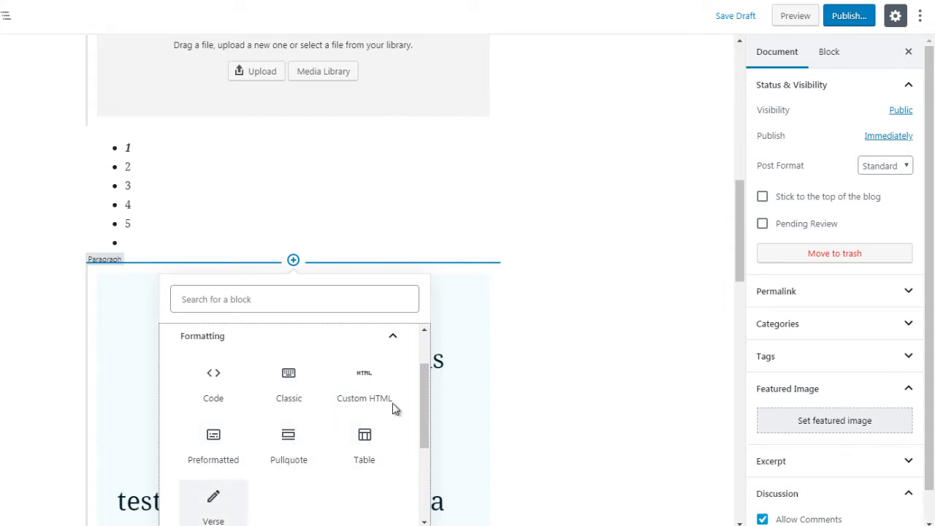
pyautogui.scroll(-1, 422, 400)
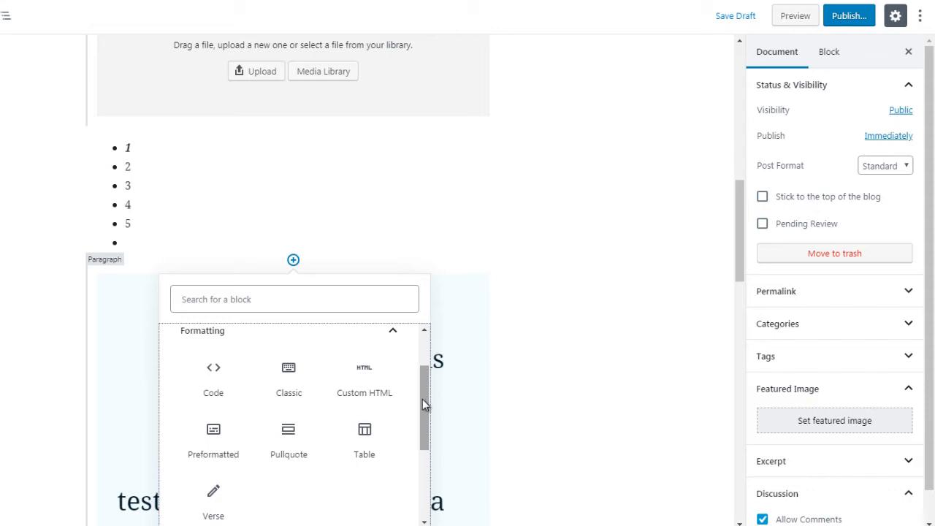
pyautogui.click(225, 389)
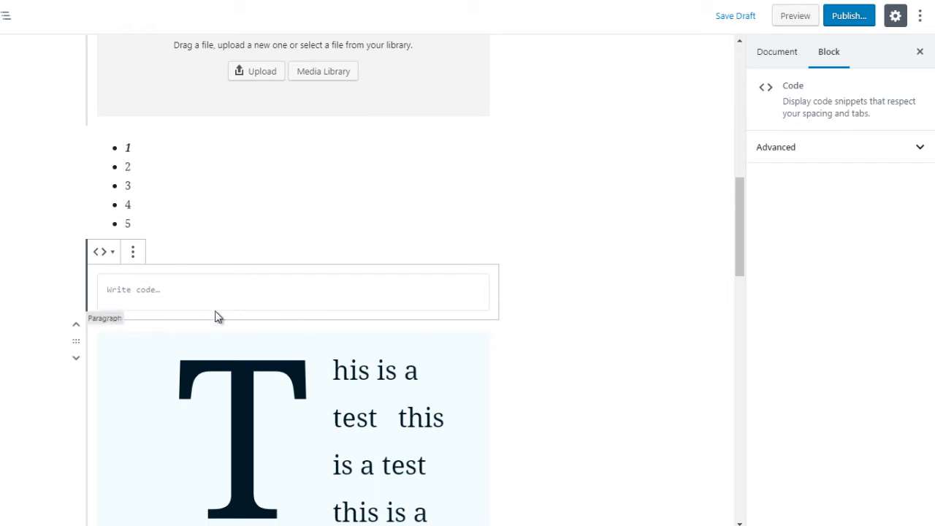
pyautogui.click(550, 259)
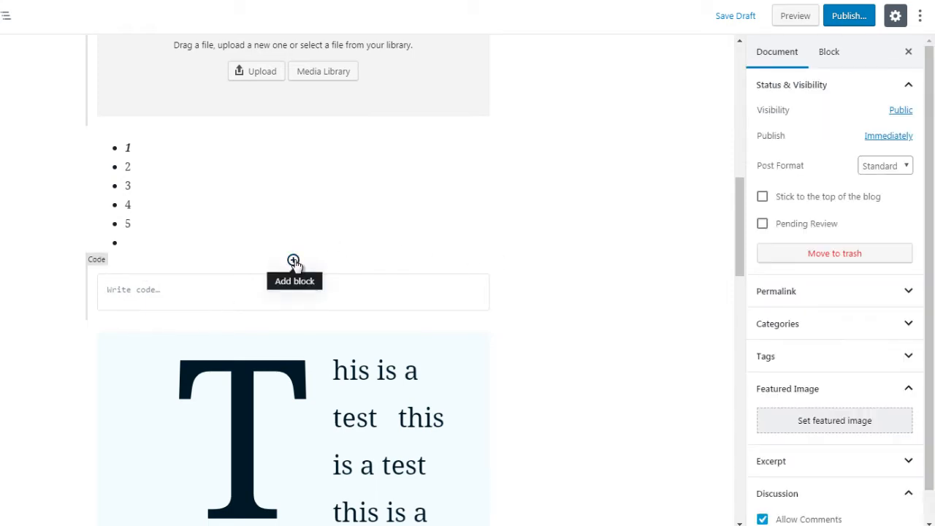
# Insert a Custom HTML block between the bulleted list and the Code block.
pyautogui.click(293, 261)
pyautogui.click(378, 345)
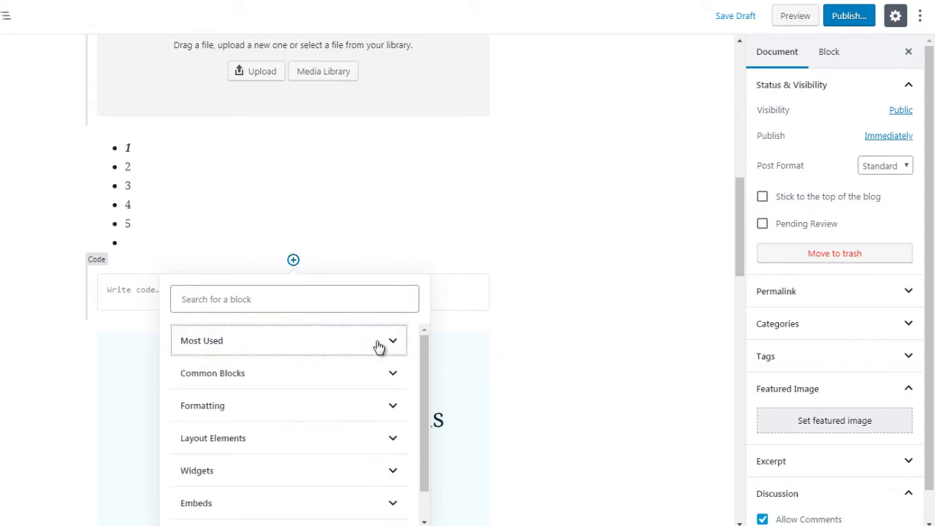
pyautogui.click(365, 407)
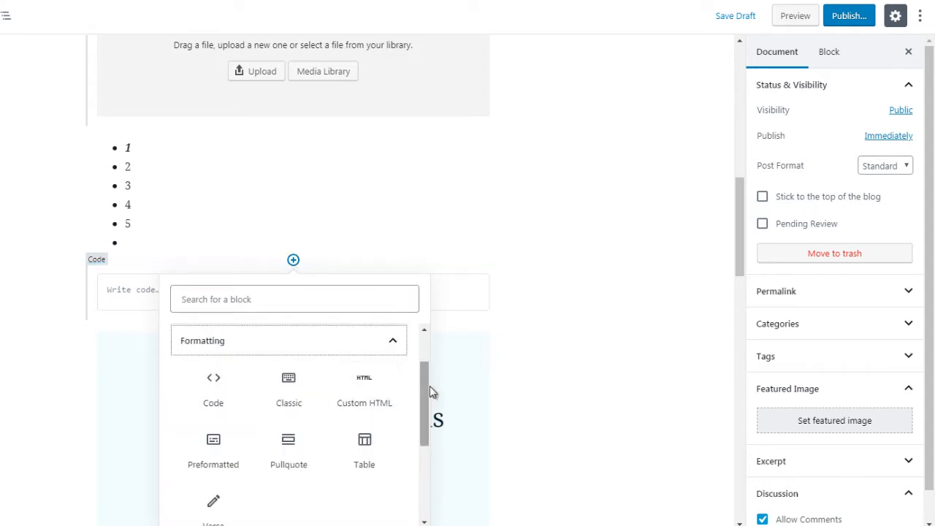
pyautogui.moveTo(423, 391); pyautogui.dragTo(423, 394)
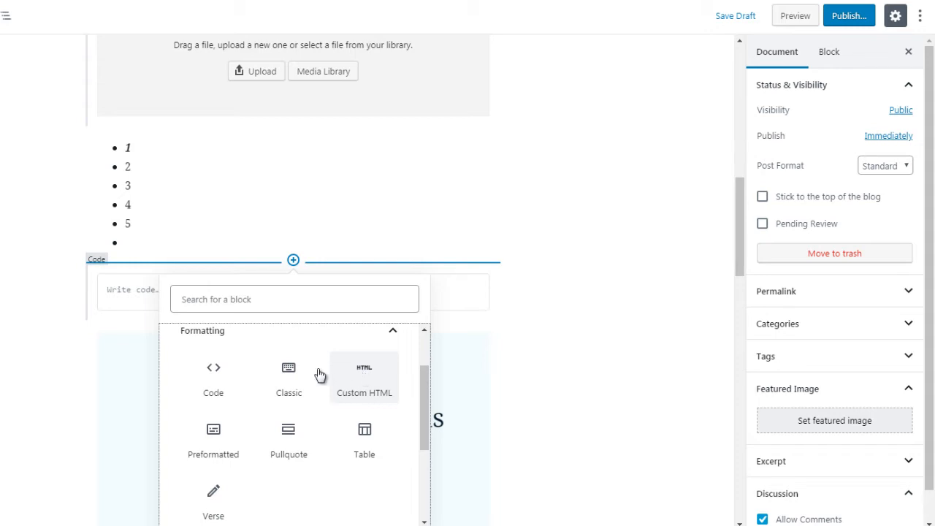
pyautogui.click(370, 383)
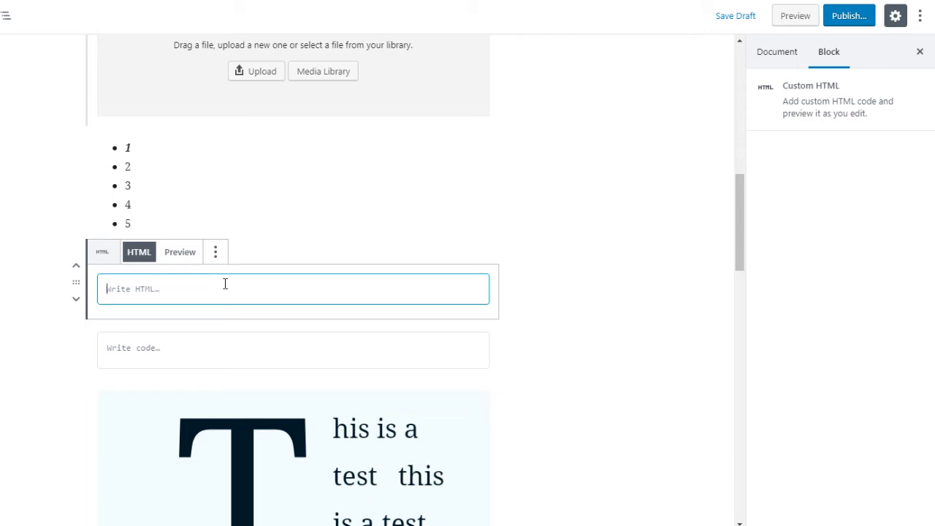
pyautogui.write('<')
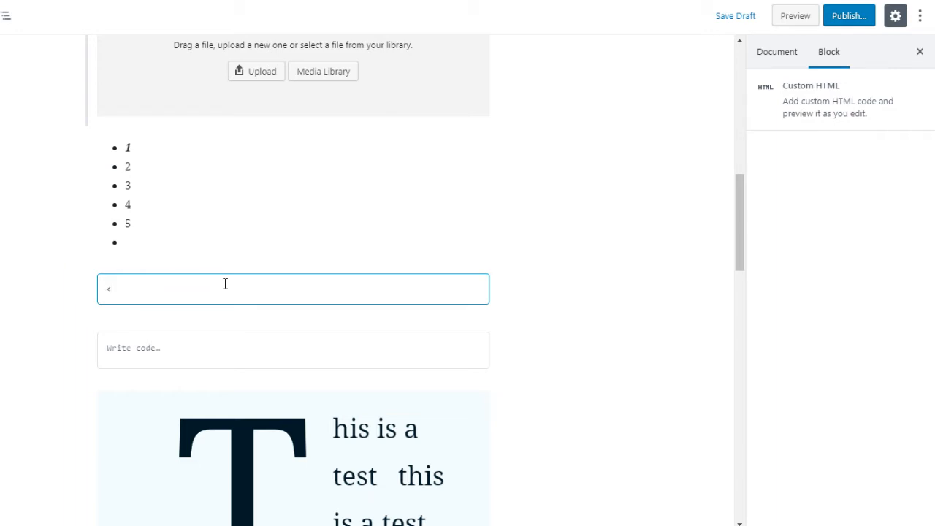
pyautogui.write('a href=http://googl')
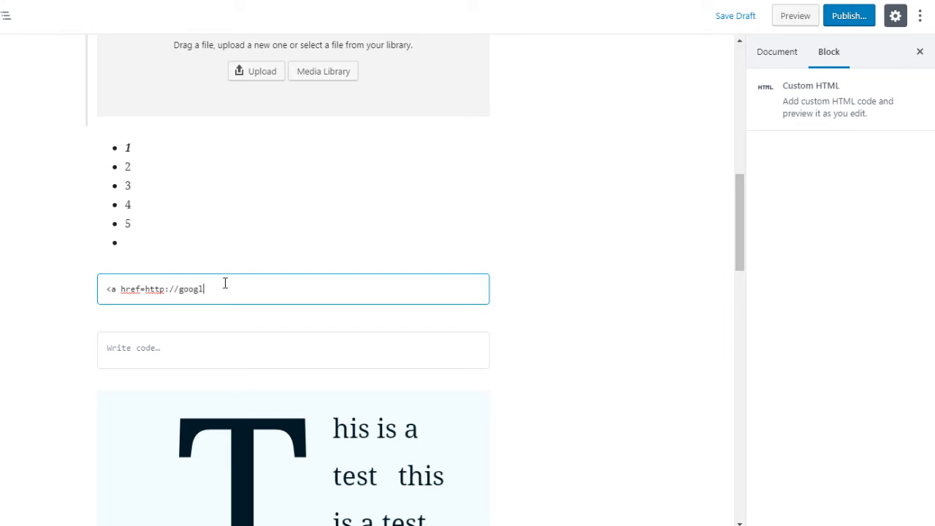
pyautogui.write('e.com">google</a>')
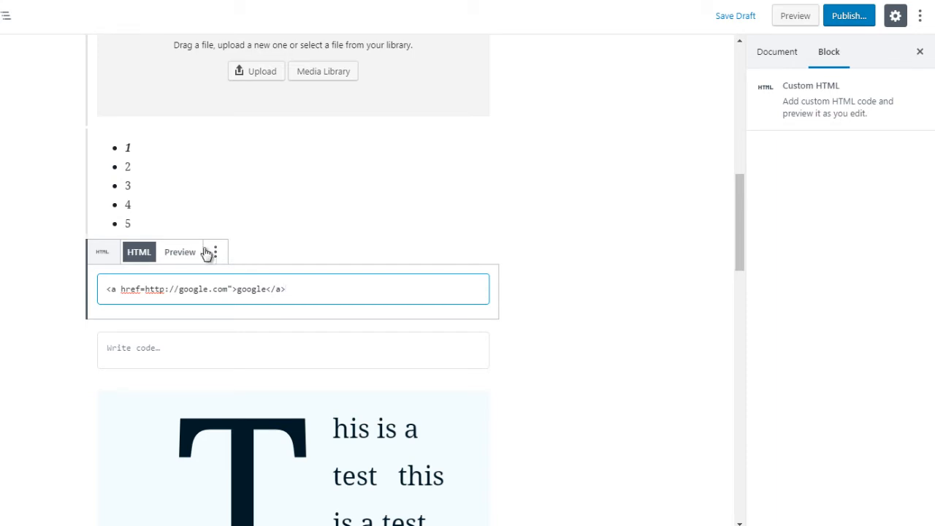
pyautogui.click(181, 253)
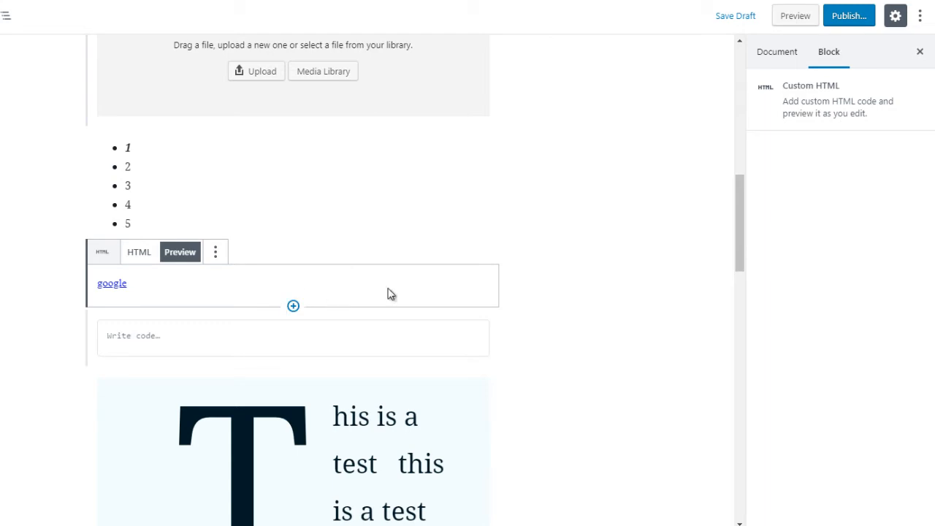
# Insert a Classic block between the google link and the Code block.
pyautogui.moveTo(290, 315)
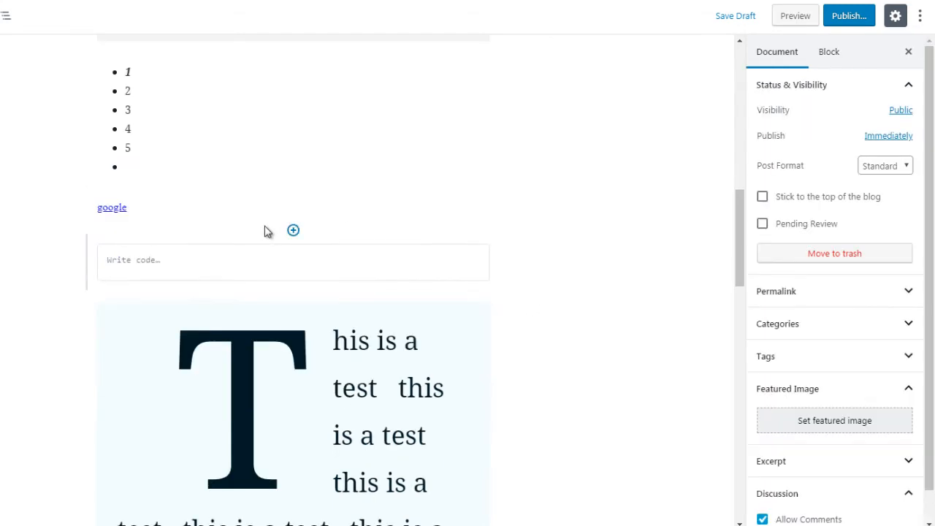
pyautogui.click(293, 230)
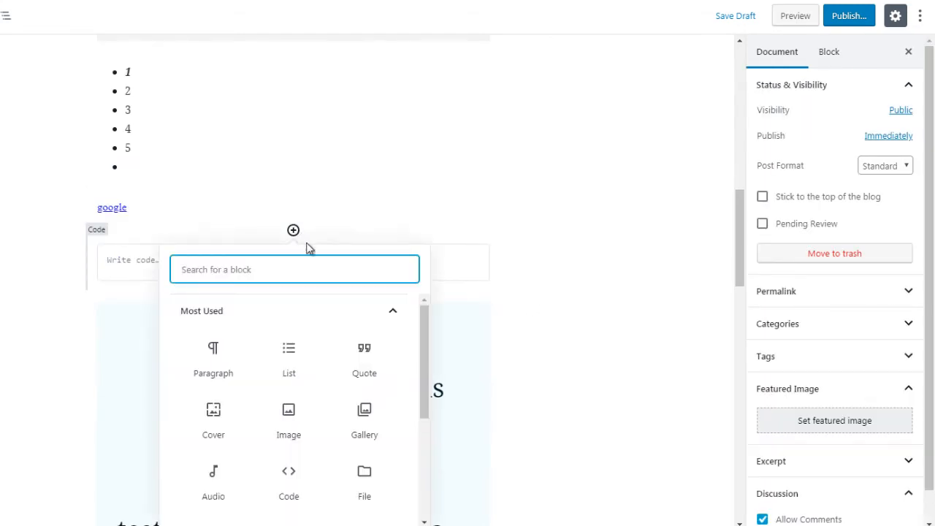
pyautogui.click(399, 314)
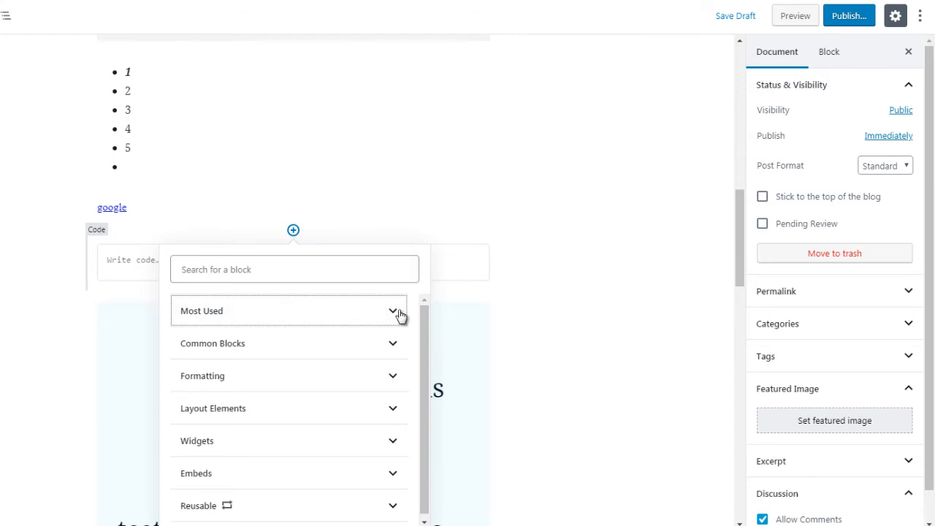
pyautogui.click(388, 377)
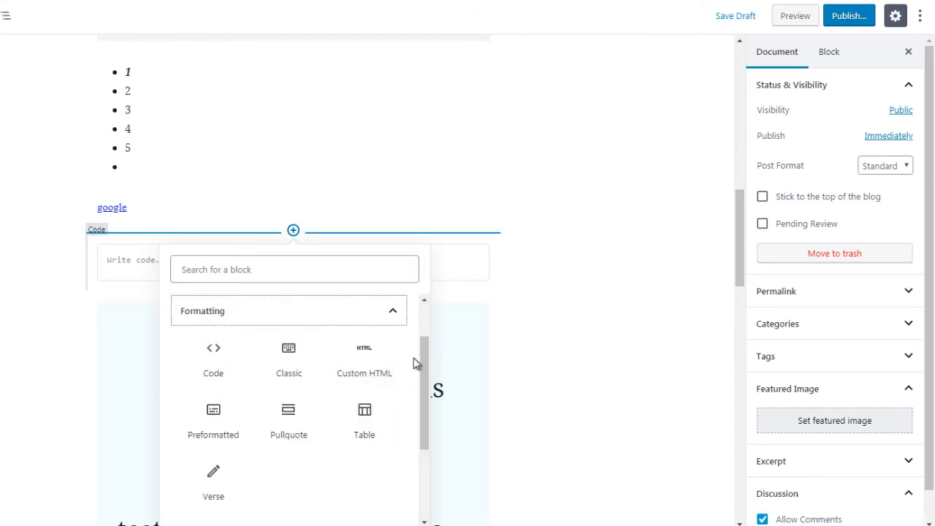
pyautogui.click(290, 356)
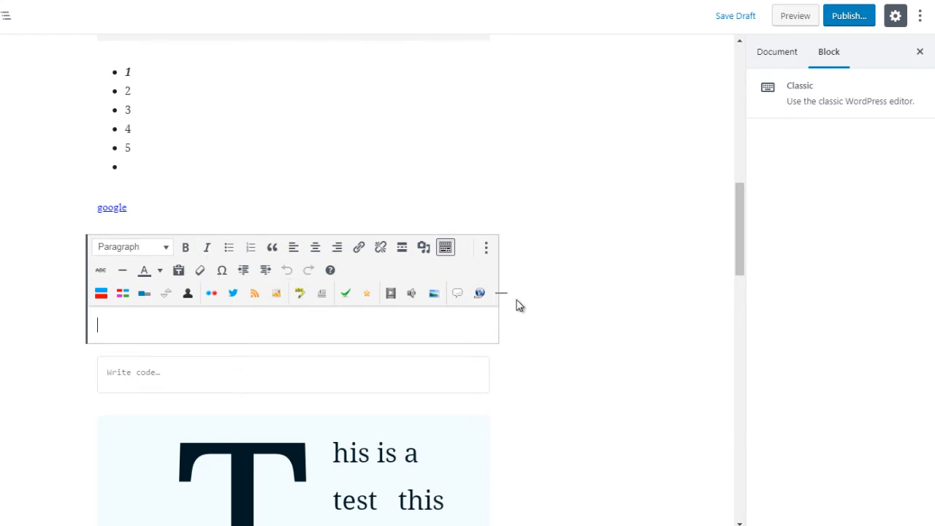
# Insert a Preformatted block directly below the Classic block and enter the text "hello".
pyautogui.moveTo(280, 361)
pyautogui.click(293, 344)
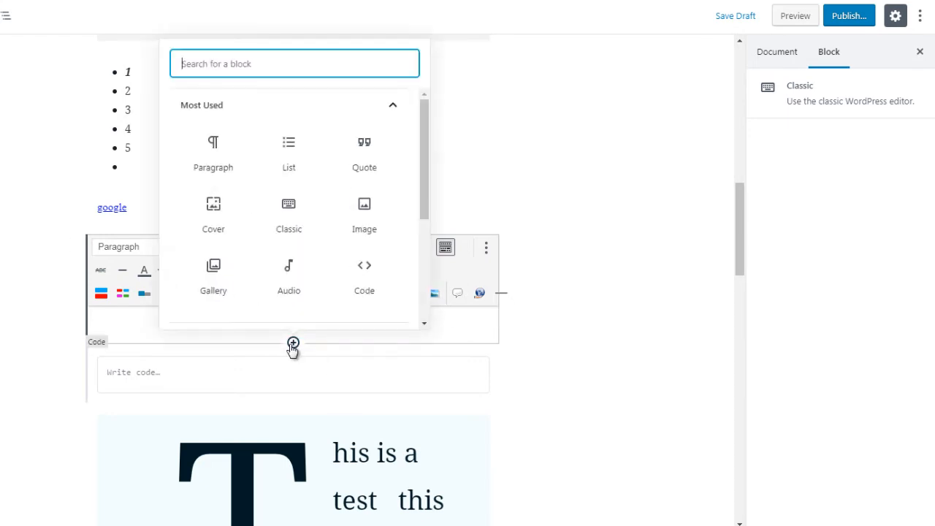
pyautogui.click(360, 110)
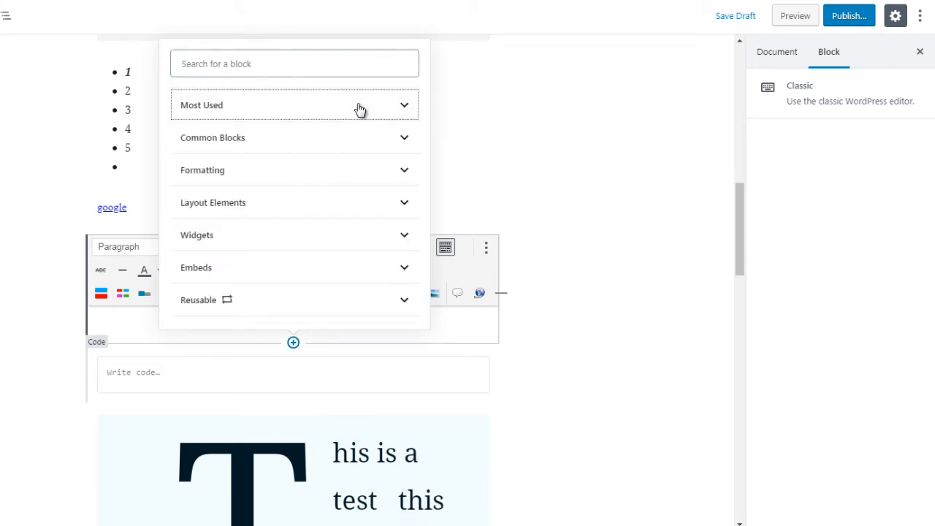
pyautogui.click(343, 171)
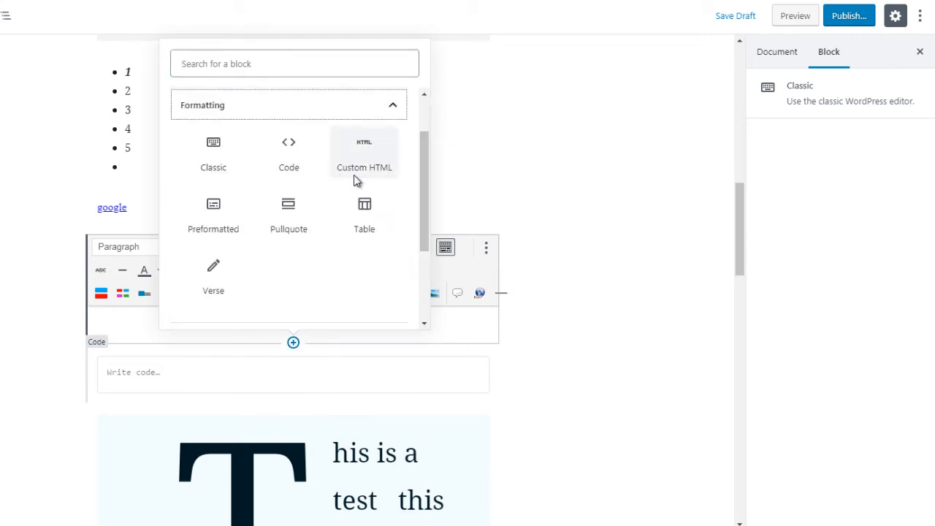
pyautogui.click(210, 215)
pyautogui.write('hello')
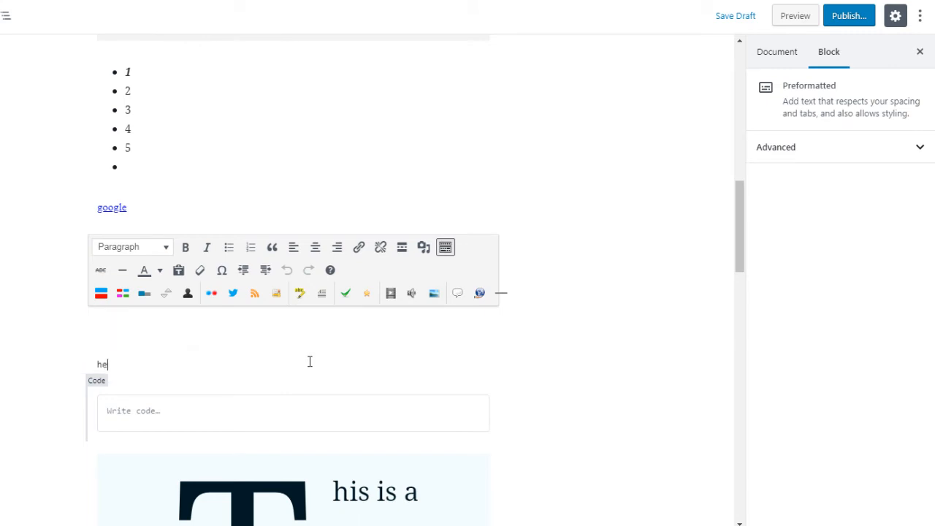
pyautogui.hotkey('ctrl', 'a')
pyautogui.hotkey('ctrl', 'a')
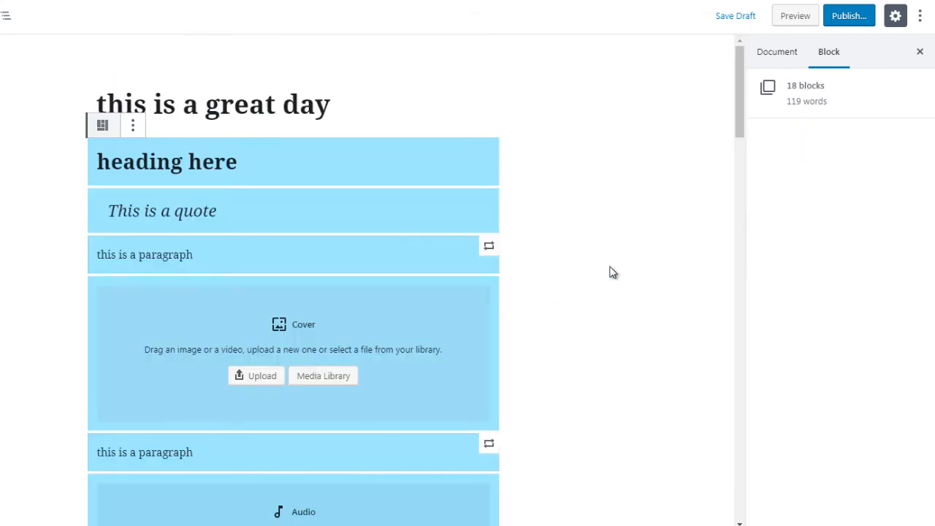
pyautogui.click(691, 177)
pyautogui.scroll(-10, 740, 161)
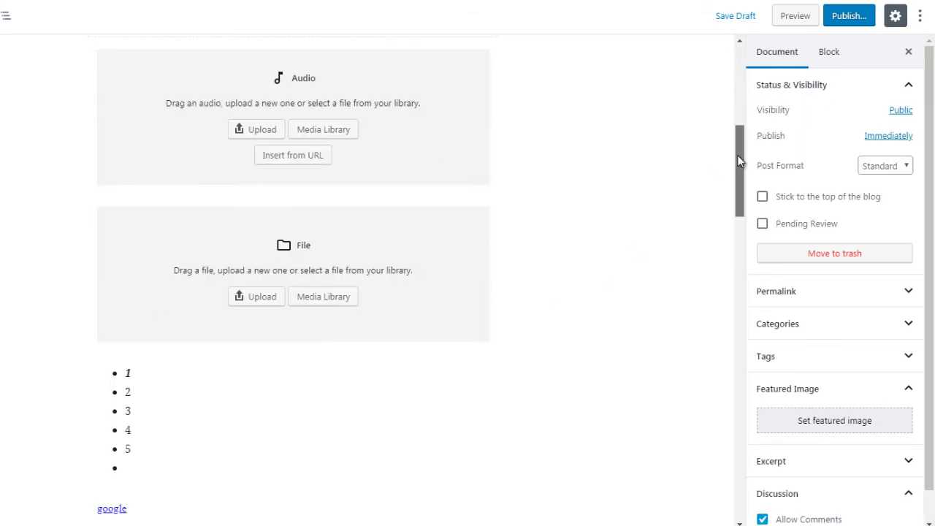
pyautogui.scroll(1, 748, 241)
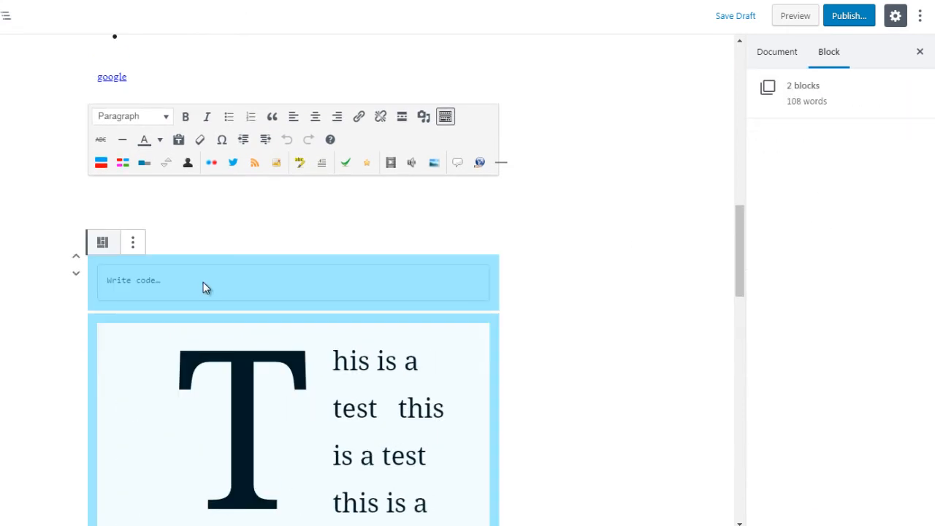
# Reduce the blocks between the Classic block and the drop-cap paragraph to one preformatted block reading "test".
pyautogui.press('Down')
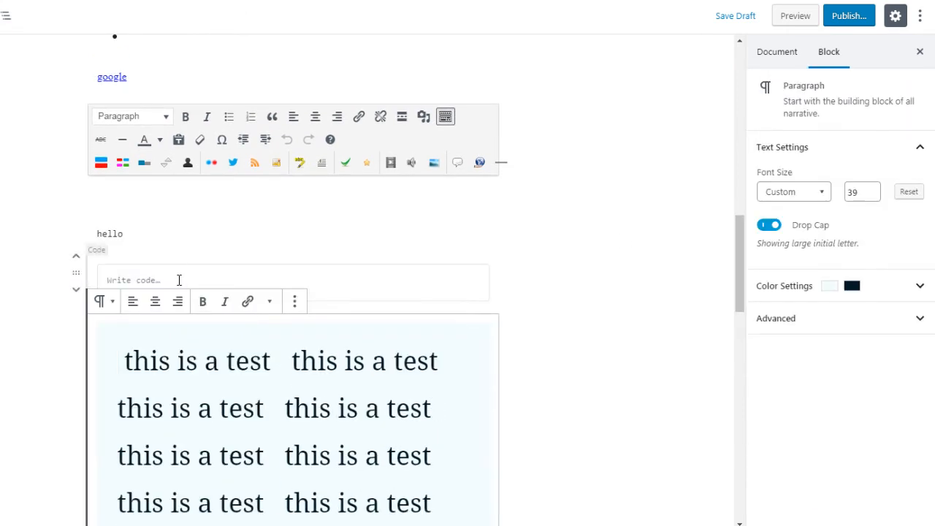
pyautogui.click(179, 279)
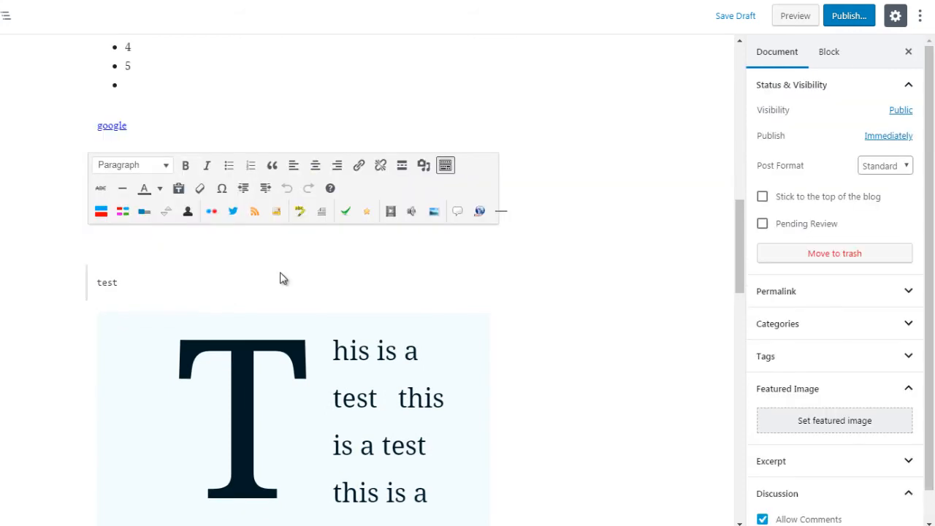
pyautogui.click(257, 292)
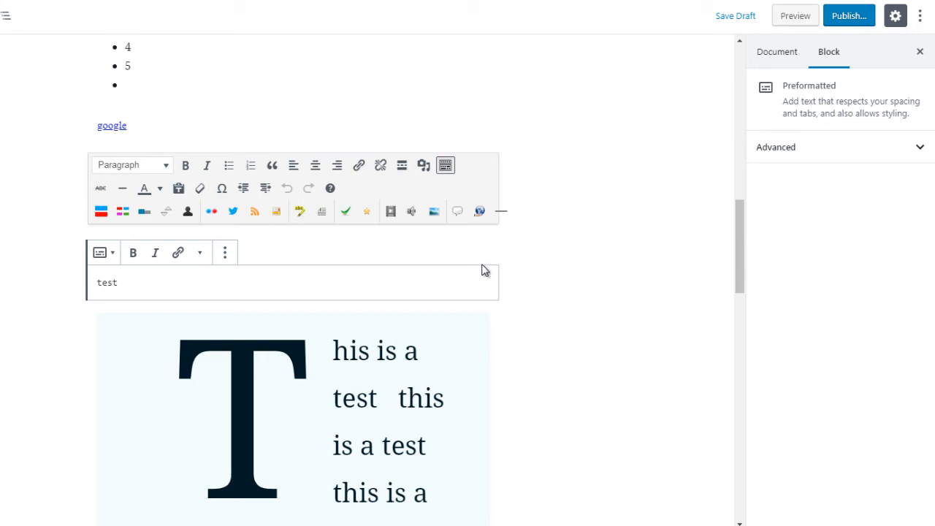
pyautogui.click(526, 275)
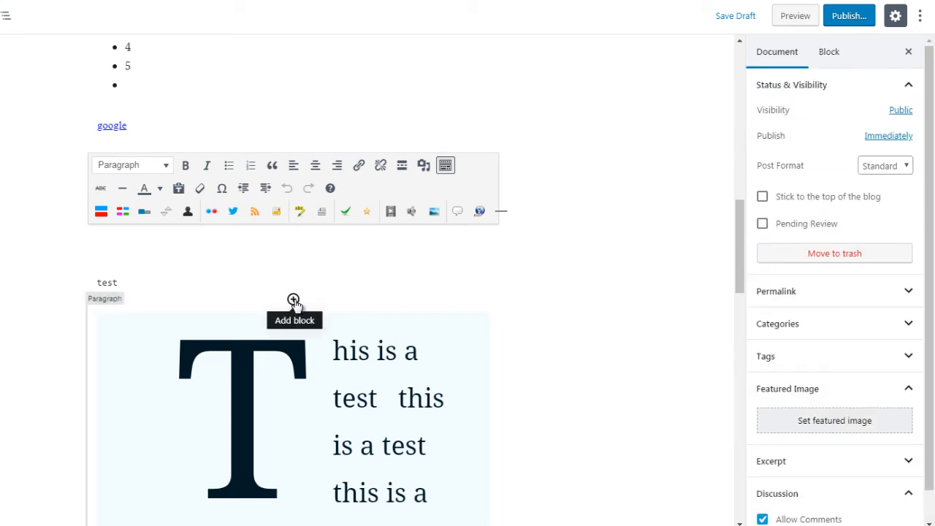
# Insert a Table block between the preformatted "test" text and the drop-cap paragraph.
pyautogui.click(293, 300)
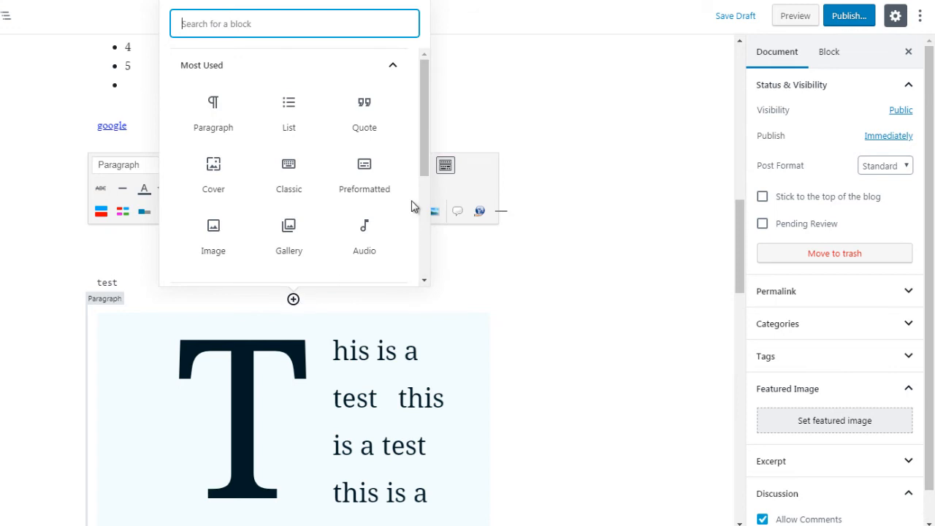
pyautogui.click(338, 77)
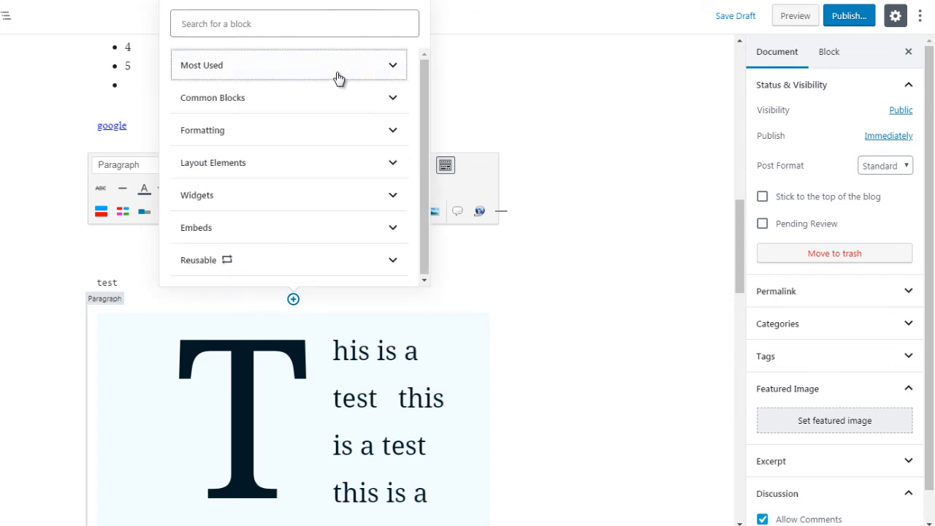
pyautogui.click(345, 137)
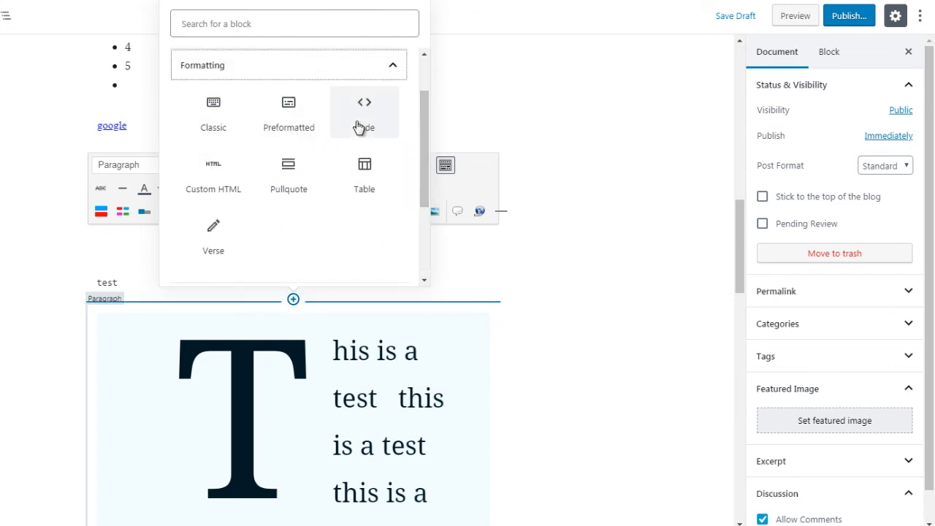
pyautogui.click(364, 182)
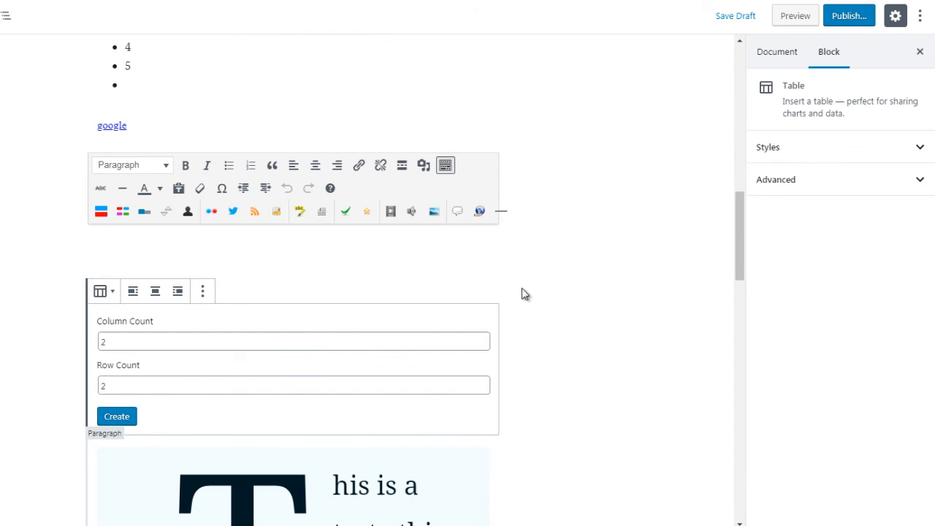
# Set the new table to 3 columns and 5 rows and create it.
pyautogui.click(104, 341)
pyautogui.doubleClick(103, 341)
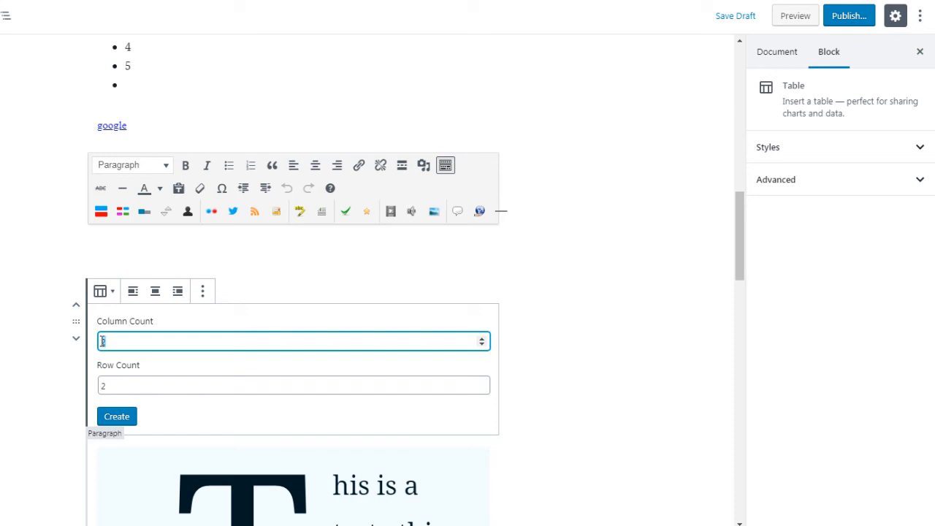
pyautogui.write('3')
pyautogui.doubleClick(102, 386)
pyautogui.write('25')
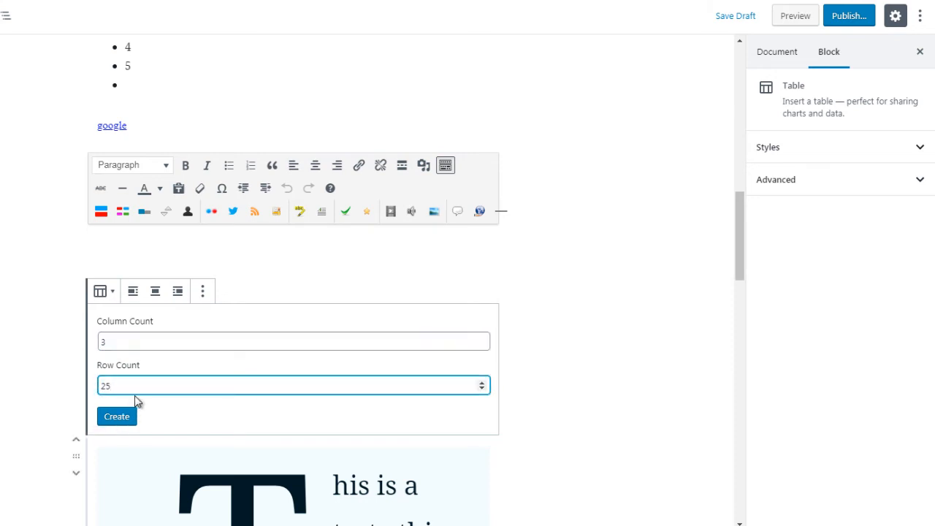
pyautogui.press('BackSpace')
pyautogui.press('BackSpace')
pyautogui.write('5')
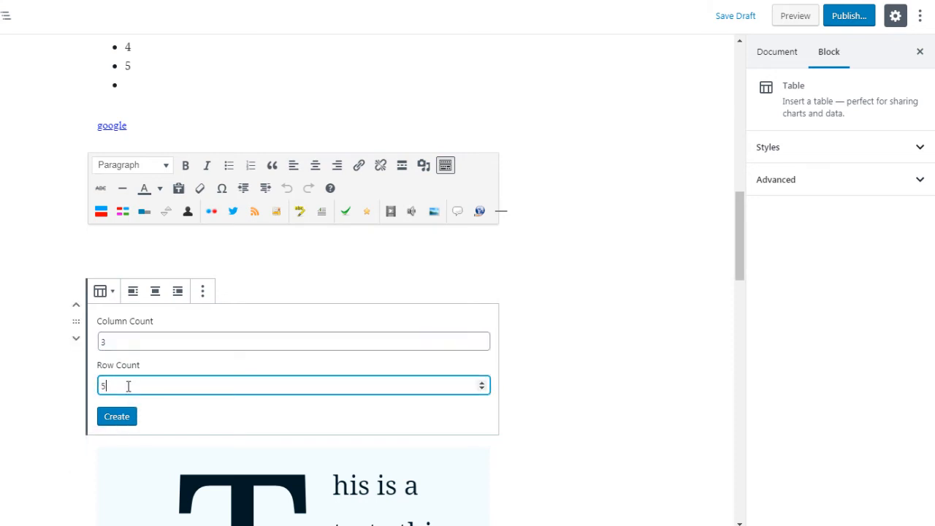
pyautogui.click(116, 418)
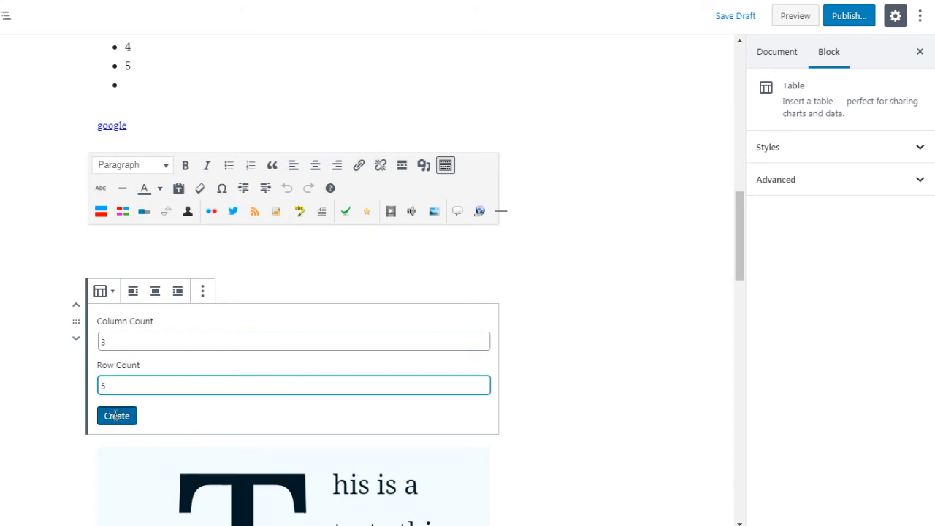
pyautogui.click(218, 332)
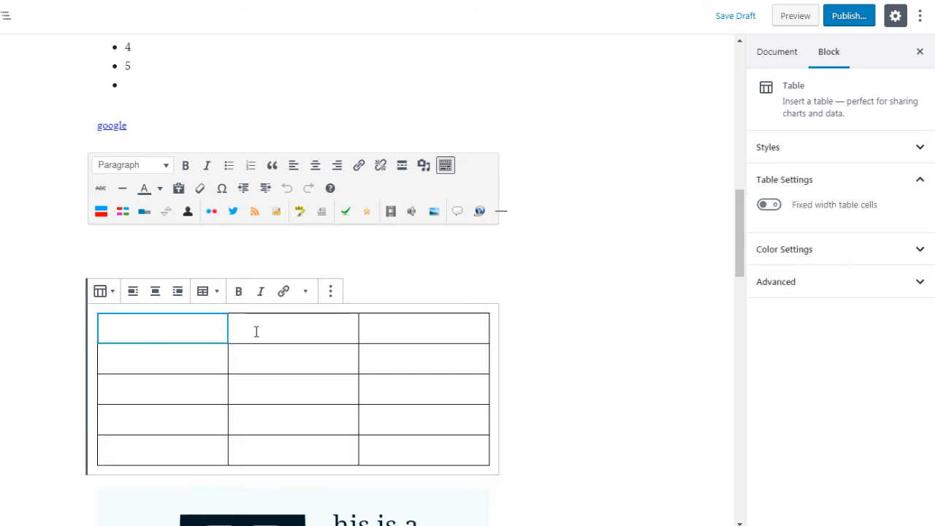
pyautogui.click(256, 331)
pyautogui.click(387, 331)
pyautogui.click(390, 367)
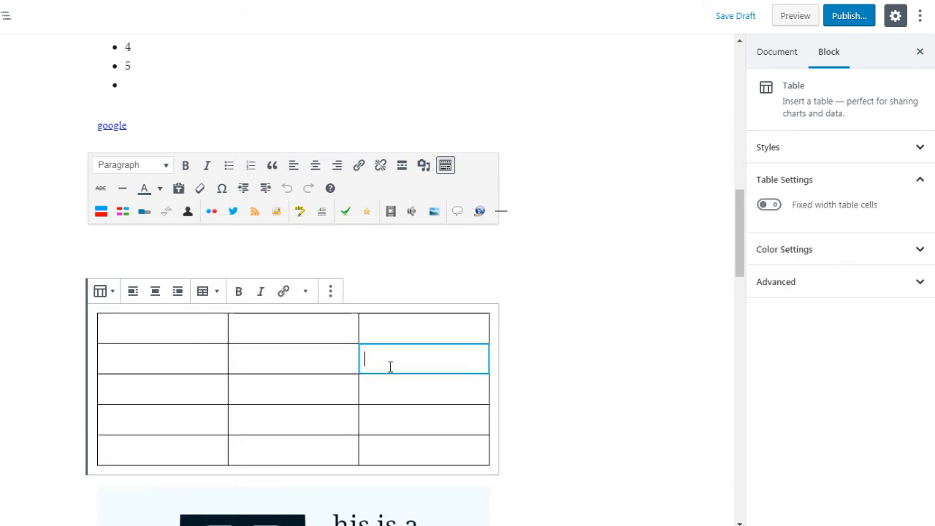
pyautogui.click(285, 357)
pyautogui.click(180, 353)
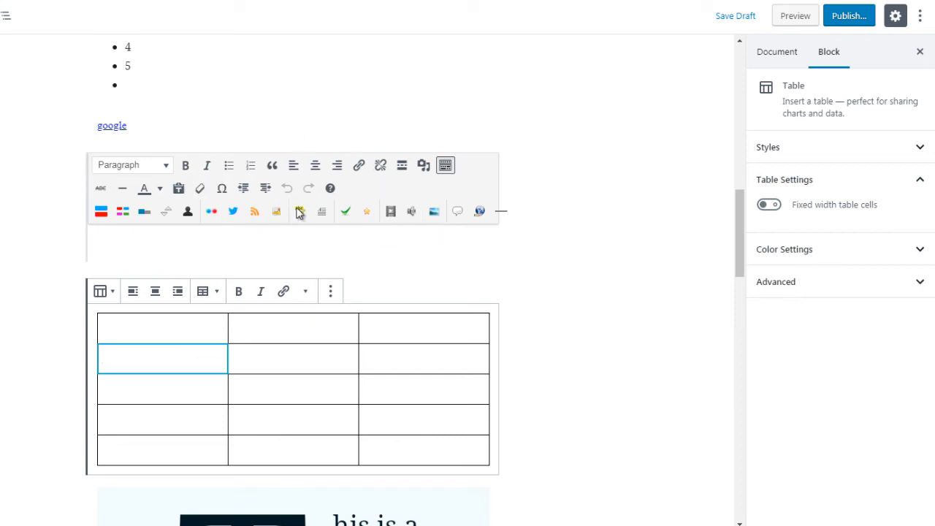
pyautogui.click(532, 318)
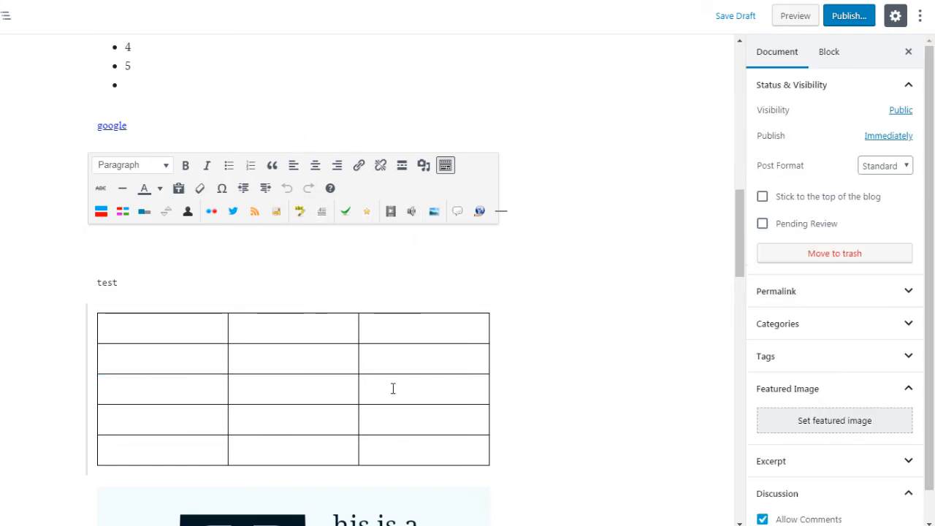
# Insert a Verse block directly above the table and enter the text "test".
pyautogui.click(293, 300)
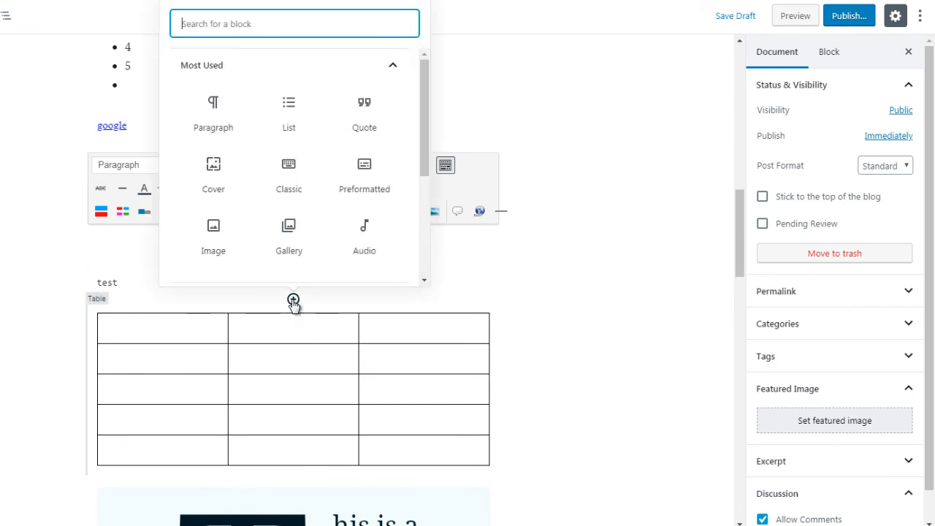
pyautogui.click(317, 73)
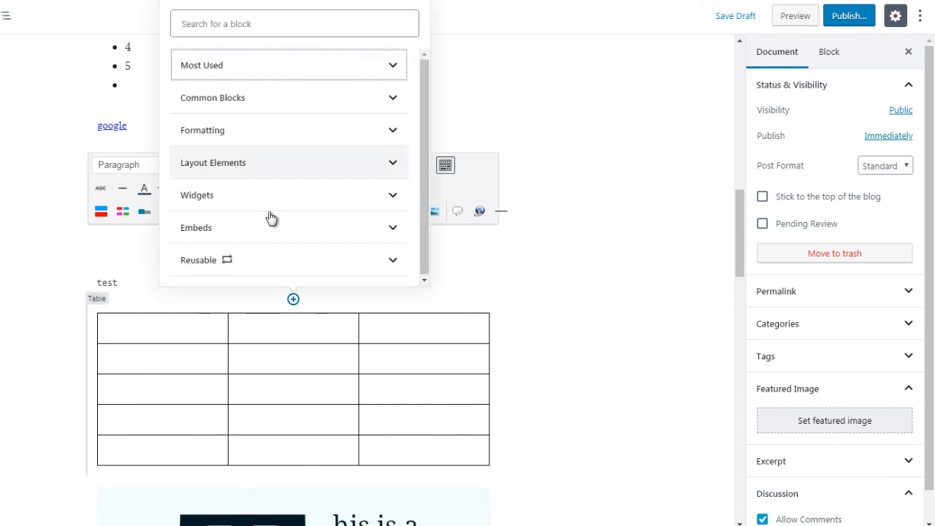
pyautogui.click(266, 136)
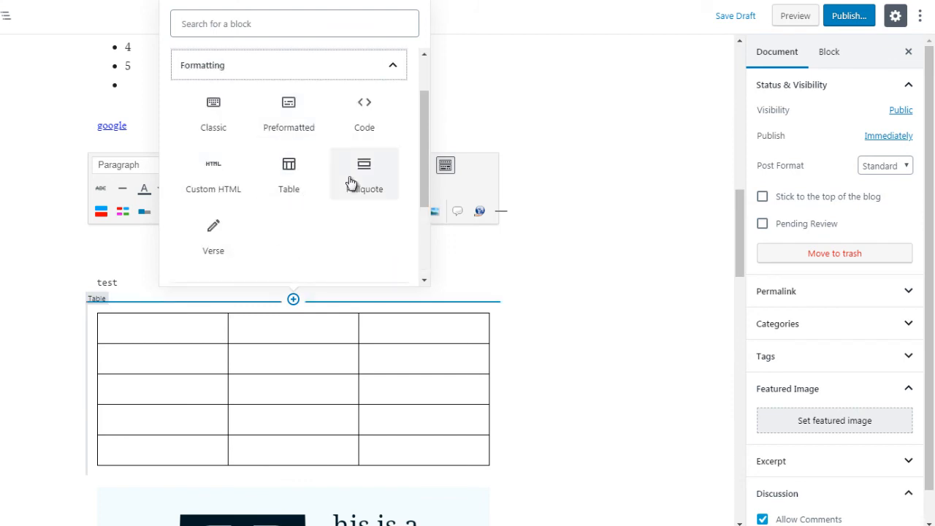
pyautogui.click(212, 243)
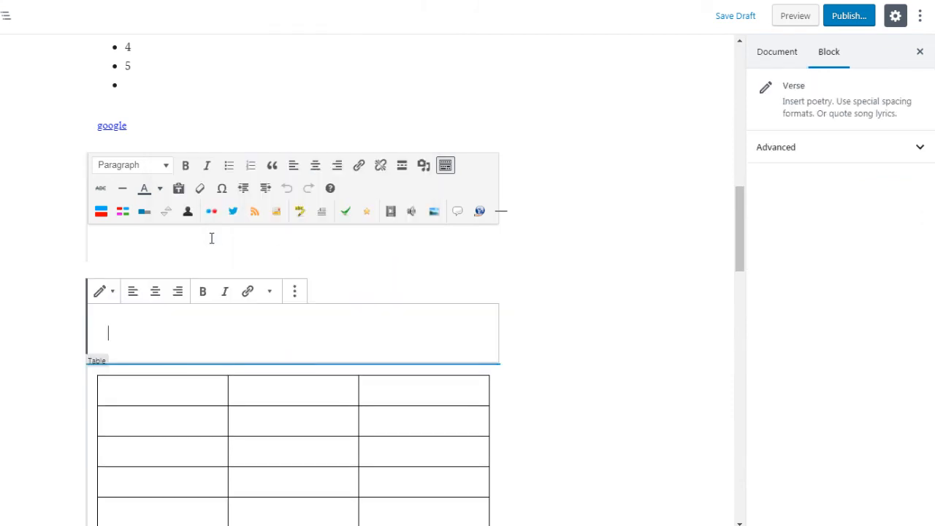
pyautogui.write('test')
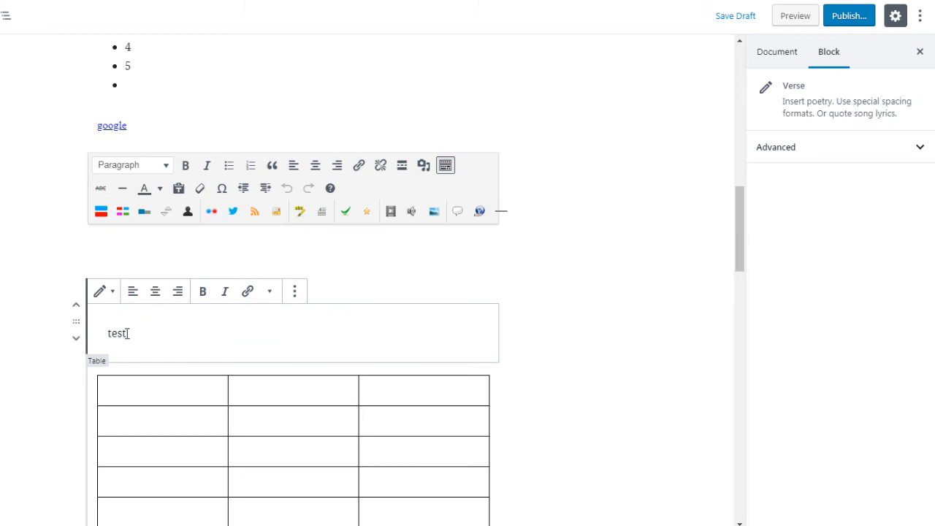
pyautogui.moveTo(126, 333); pyautogui.dragTo(107, 336)
pyautogui.click(514, 317)
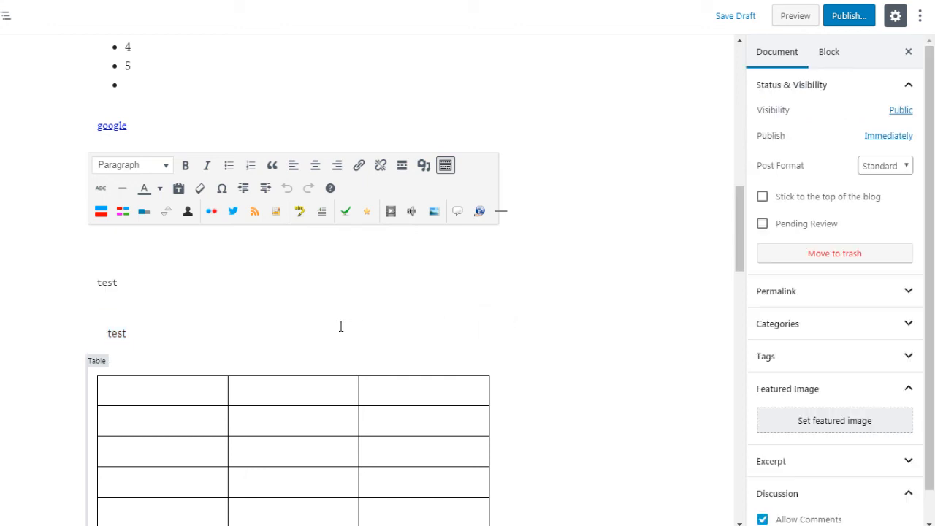
# Insert a Pullquote block between the verse and the table and enter the text "this is a quote".
pyautogui.click(293, 362)
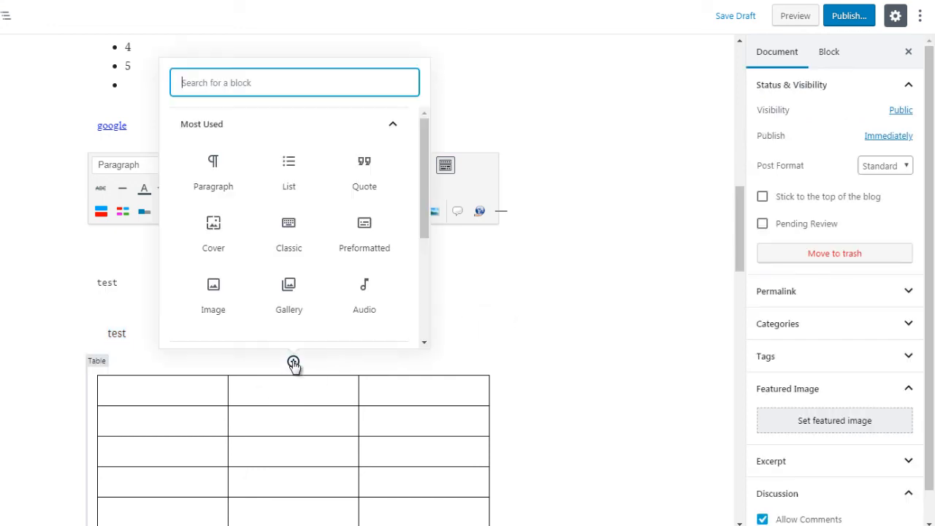
pyautogui.click(351, 131)
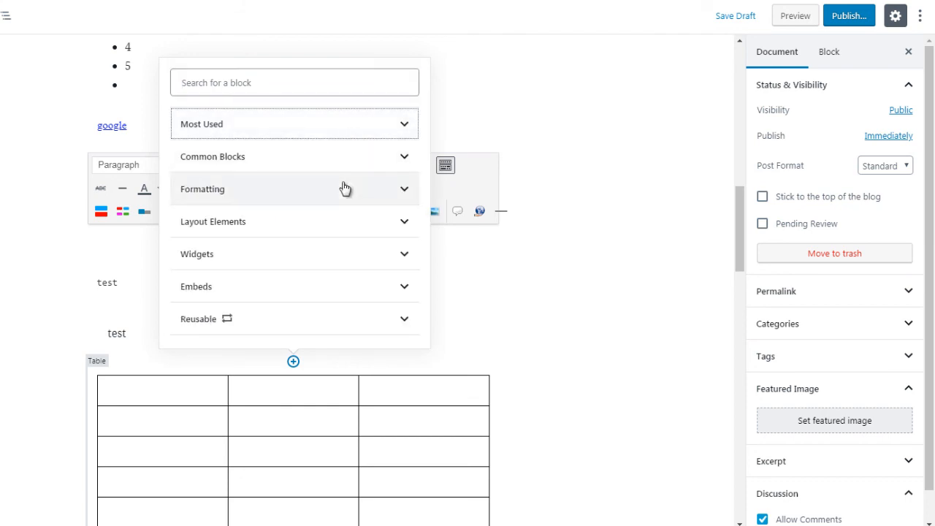
pyautogui.click(344, 188)
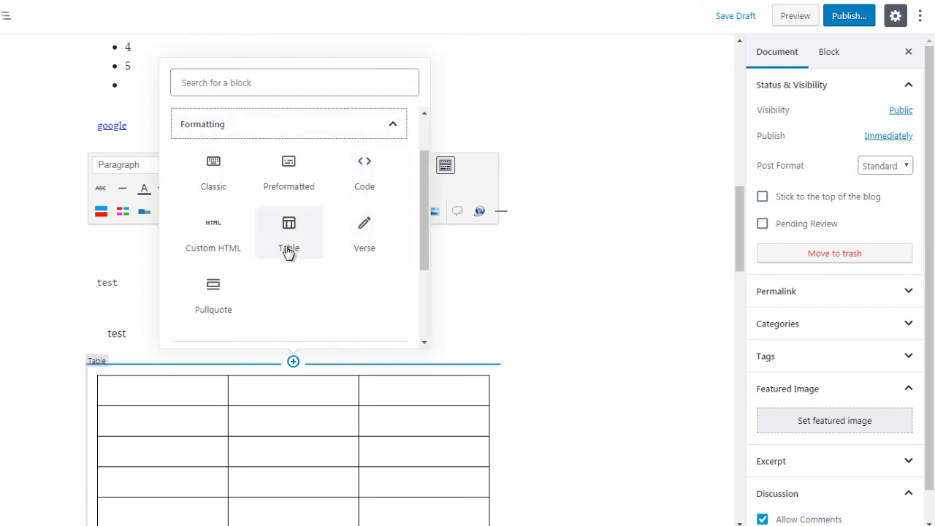
pyautogui.click(217, 308)
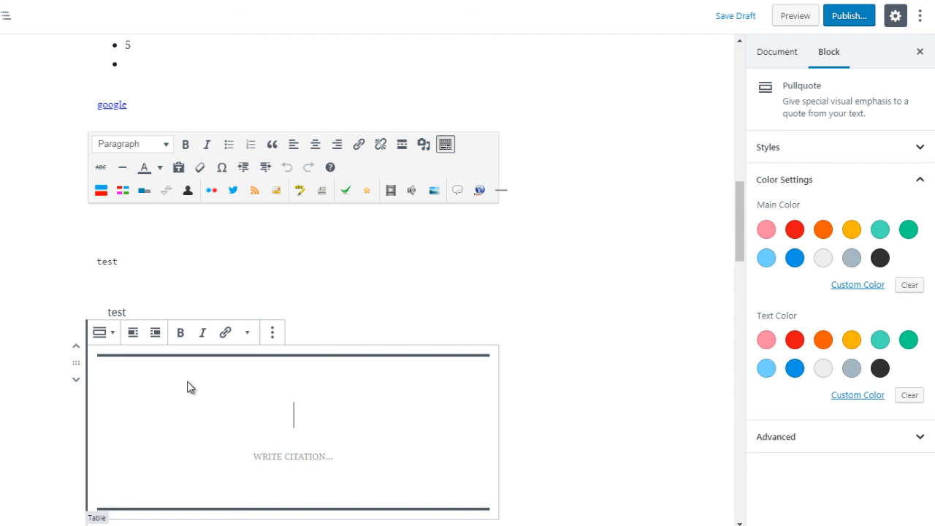
pyautogui.write('this is a quote')
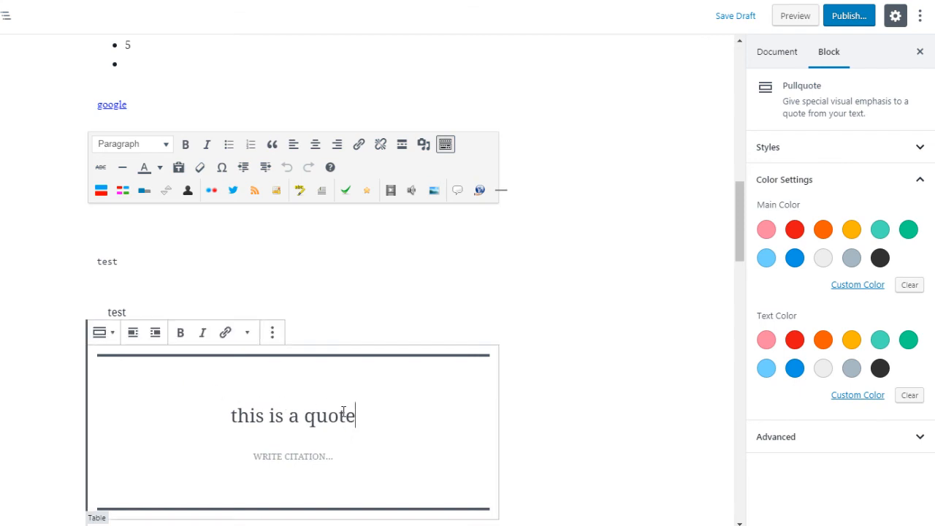
# Try red, blue and black as the pullquote's main color, then go back to red.
pyautogui.click(795, 231)
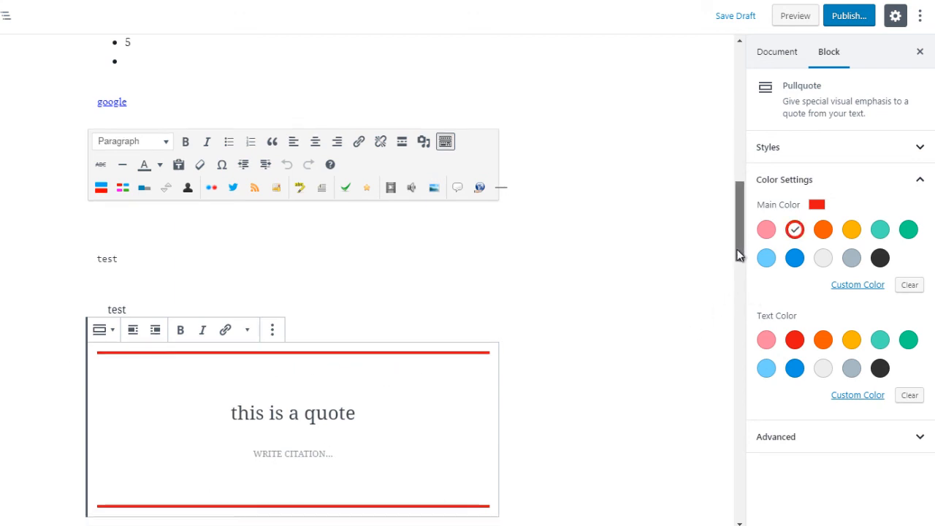
pyautogui.moveTo(736, 235); pyautogui.dragTo(737, 255)
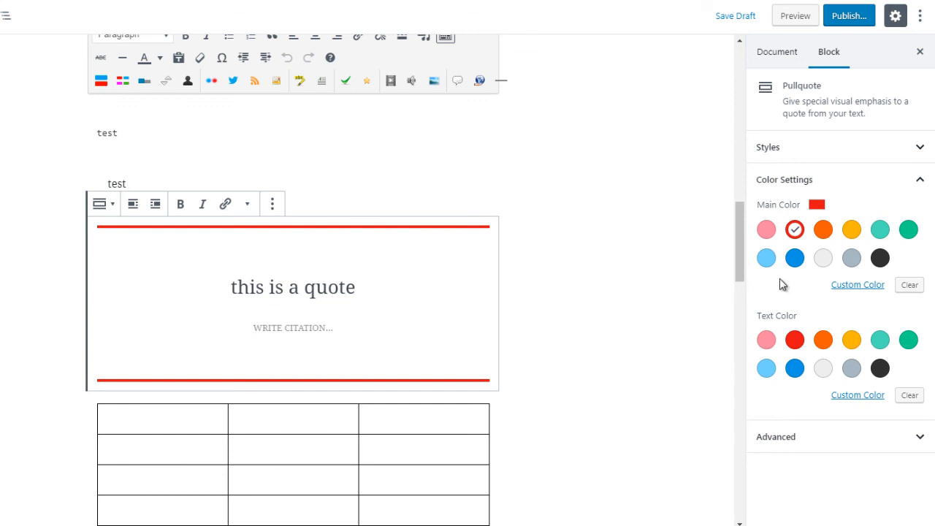
pyautogui.click(795, 259)
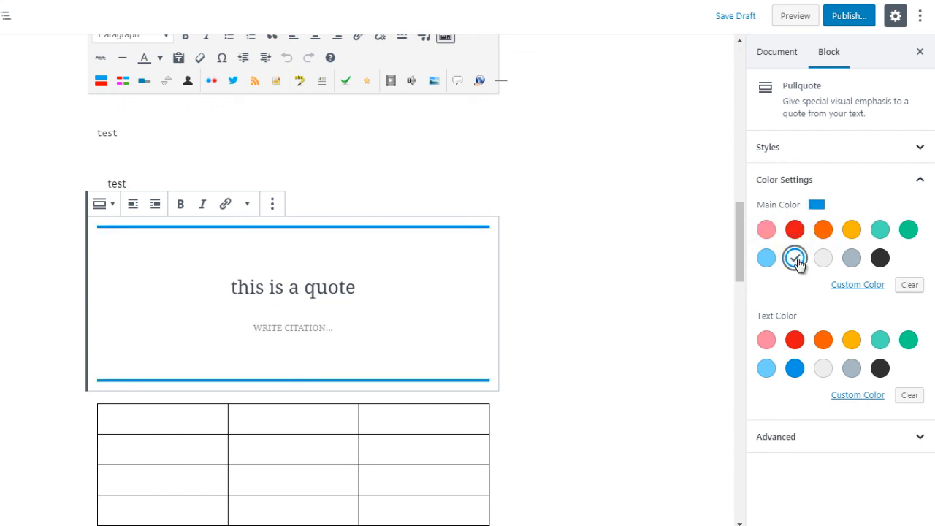
pyautogui.click(880, 259)
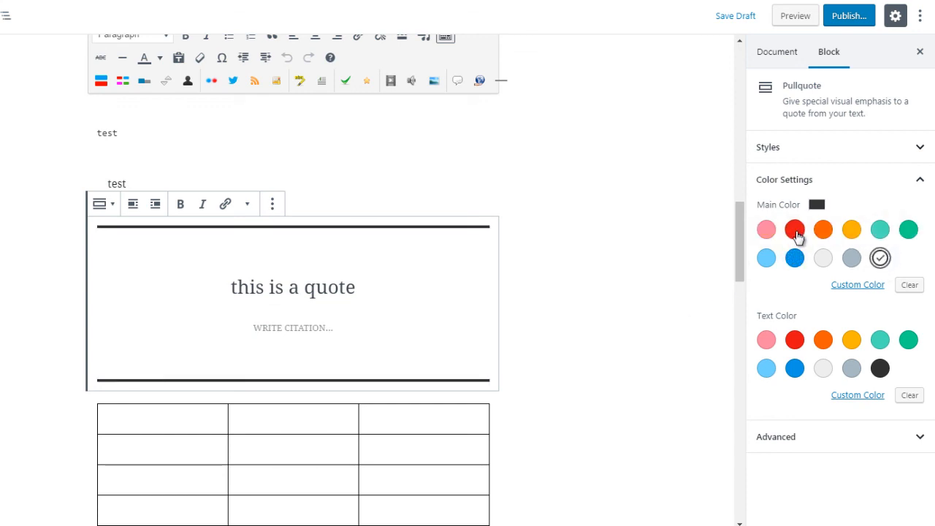
pyautogui.click(794, 229)
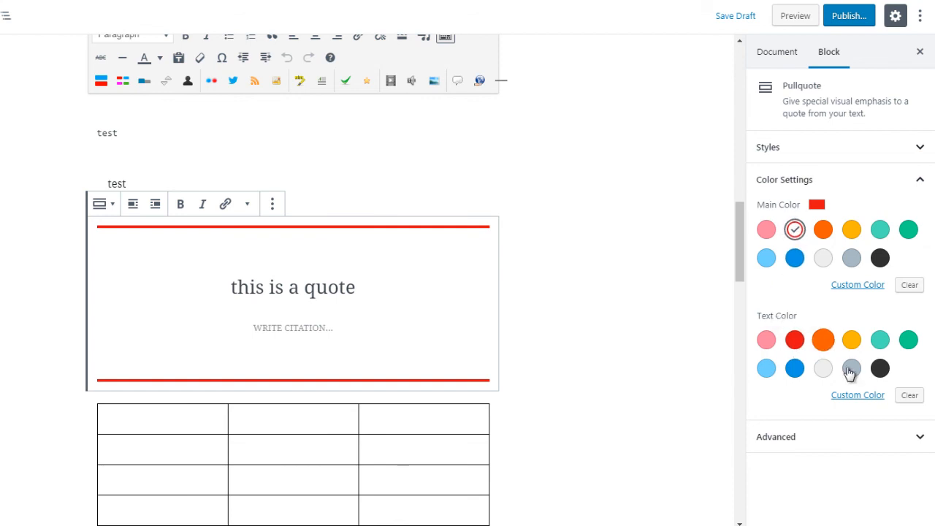
# Try dark, grey, orange and green as the pullquote's text color.
pyautogui.click(880, 369)
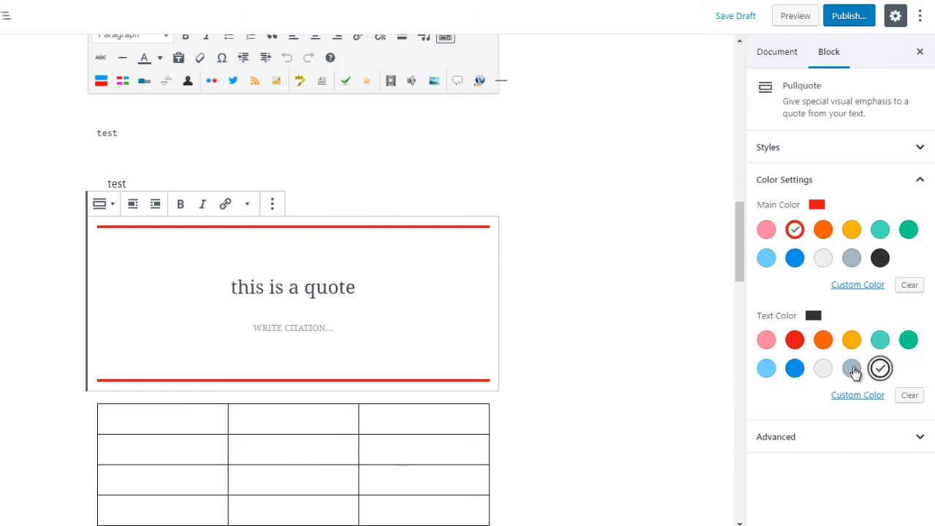
pyautogui.click(852, 373)
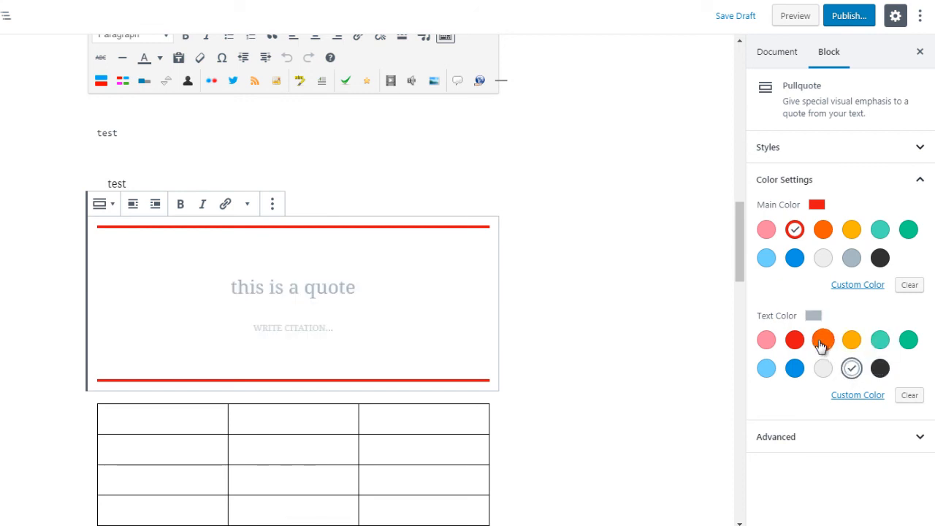
pyautogui.click(822, 343)
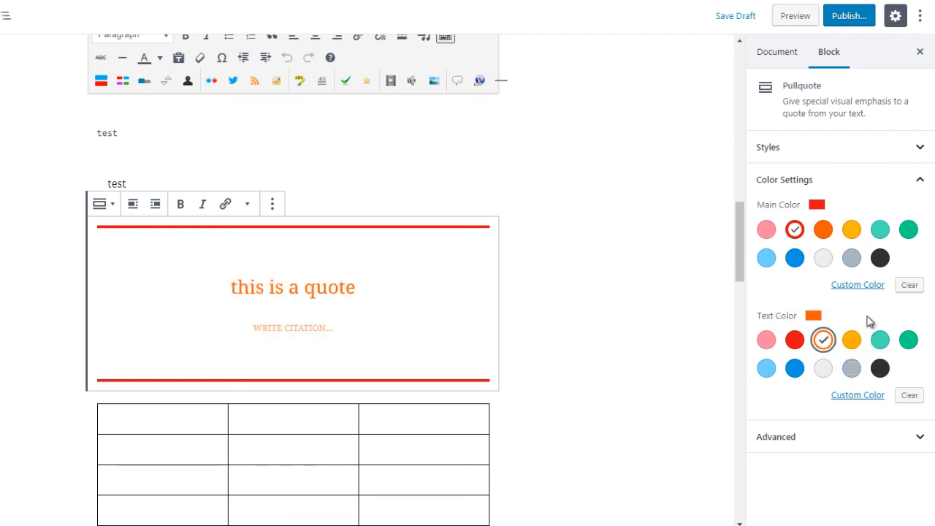
pyautogui.click(914, 345)
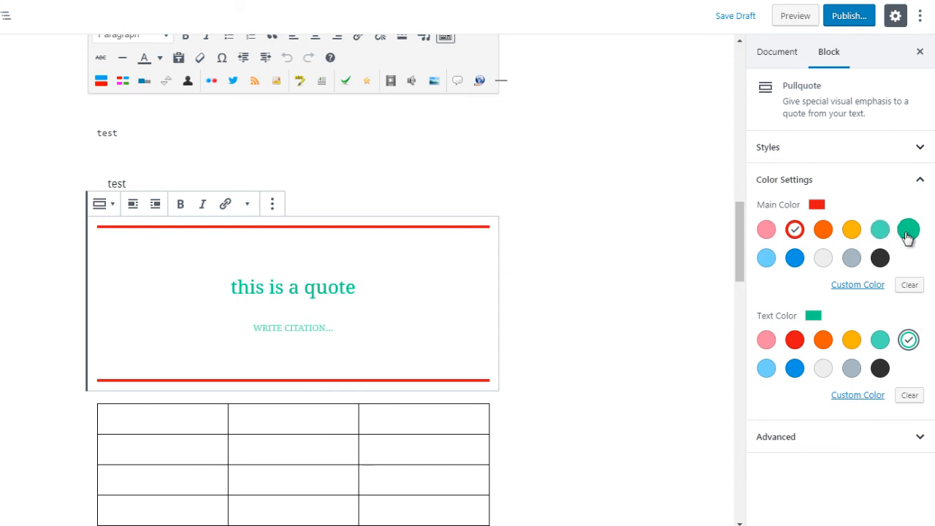
# Set the pullquote's main color to green and its text color to the darker blue.
pyautogui.click(908, 231)
pyautogui.click(794, 340)
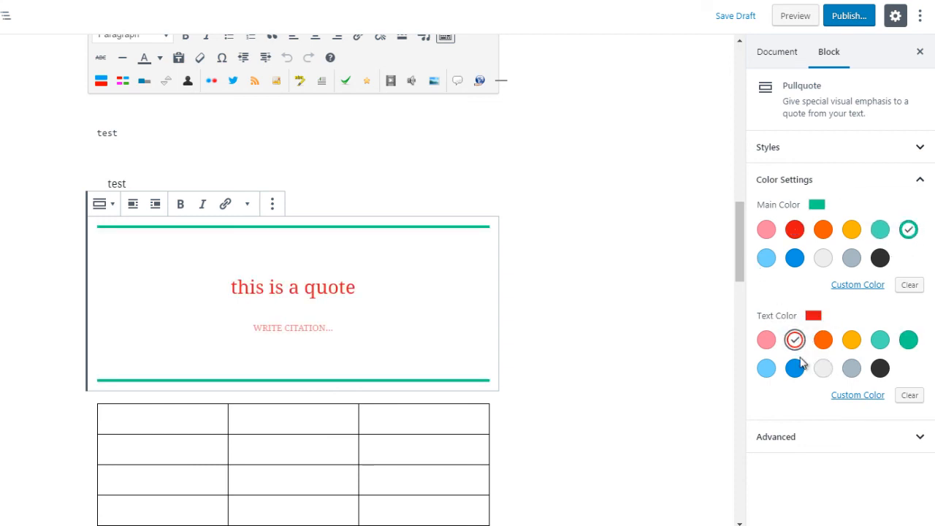
pyautogui.click(795, 368)
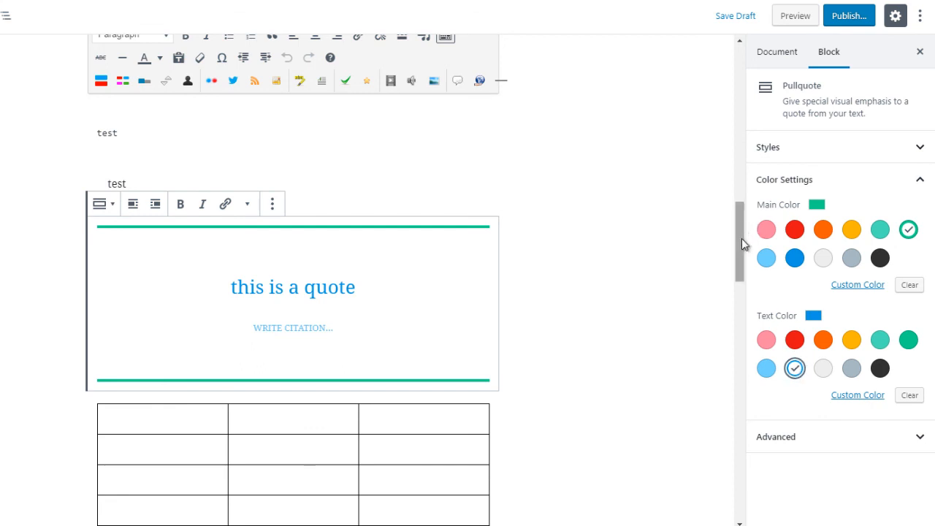
pyautogui.scroll(-1, 742, 239)
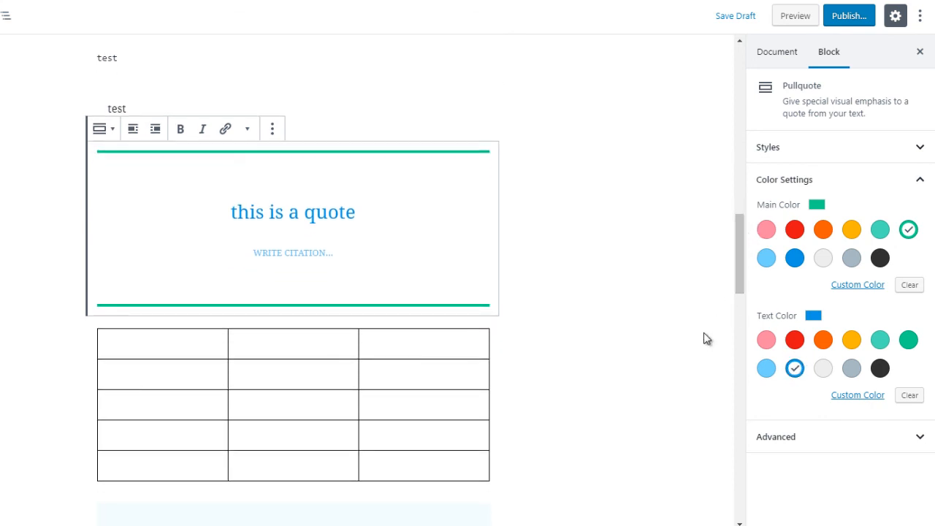